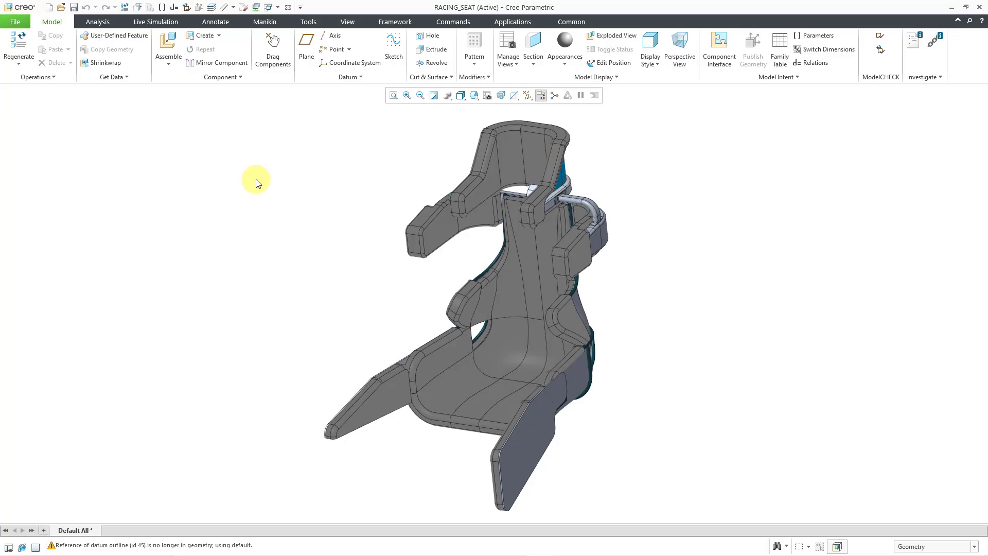
Step: Open the File menu of the RACING_SEAT assembly to reach the Save As options
left_click(16, 23)
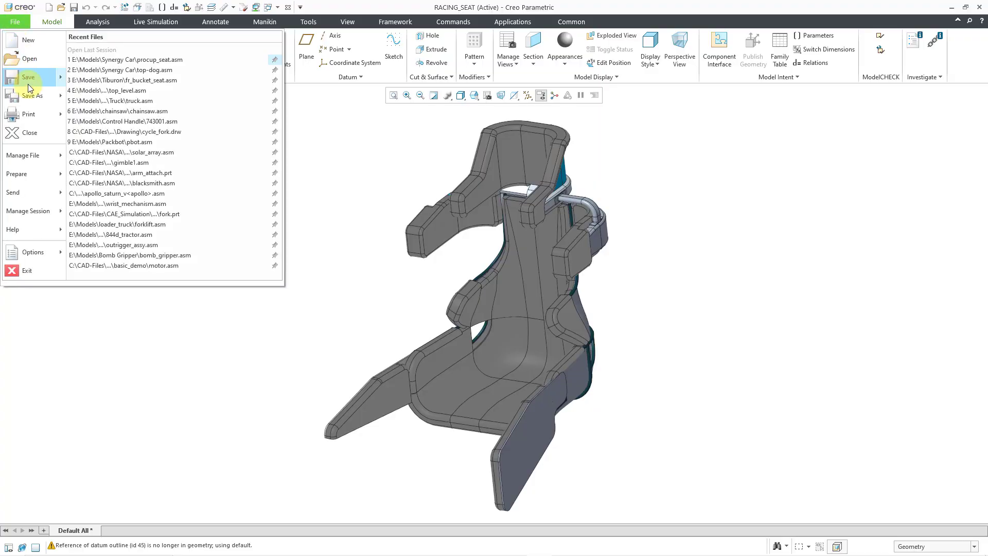
Step: Start a copy of the assembly as a Stereolithography (*.stl) file named racing_seat
mouse_move(32, 97)
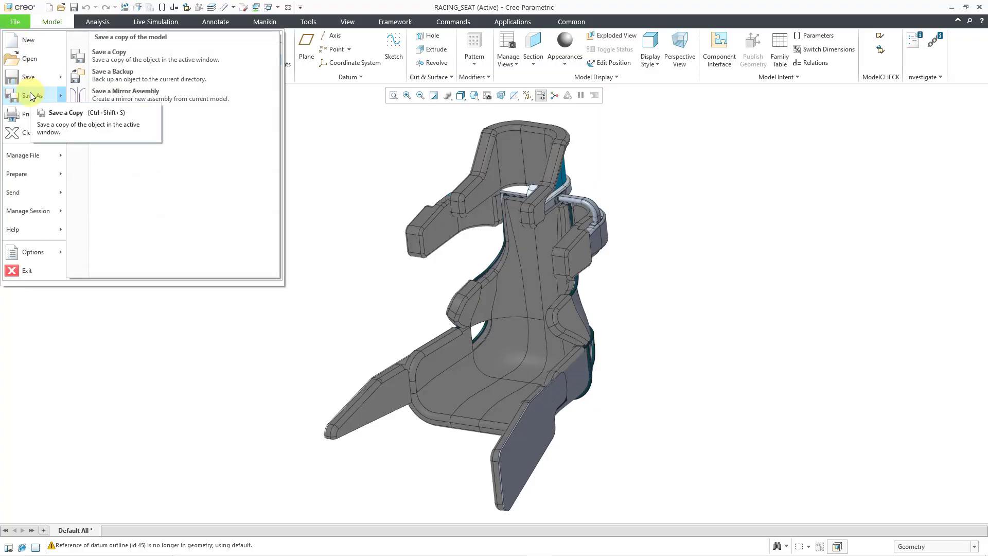
left_click(148, 62)
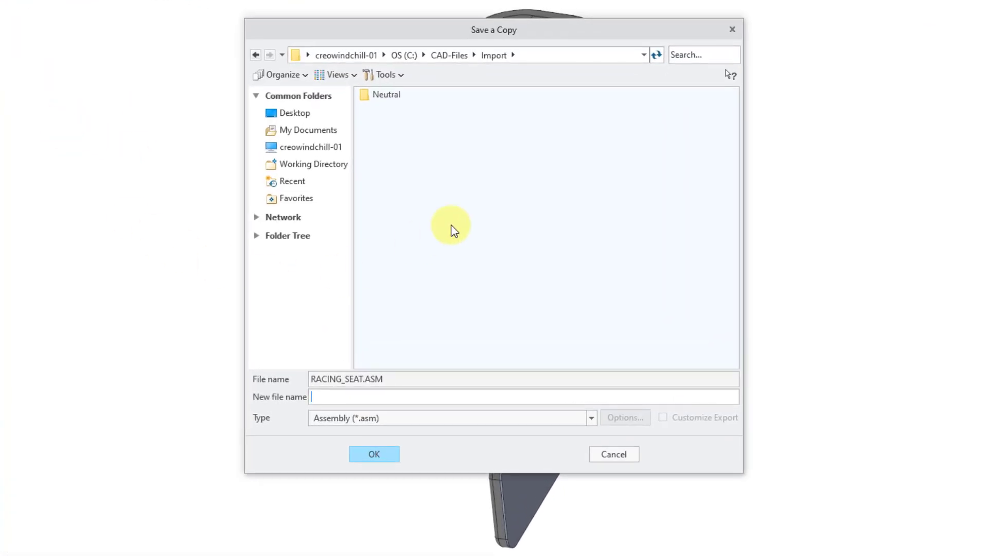
left_click(493, 425)
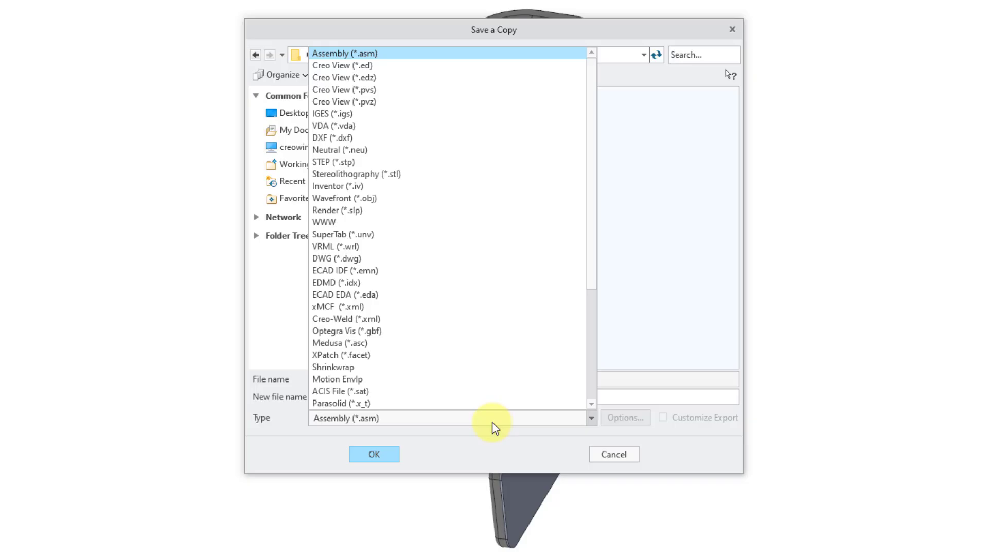
left_click(412, 176)
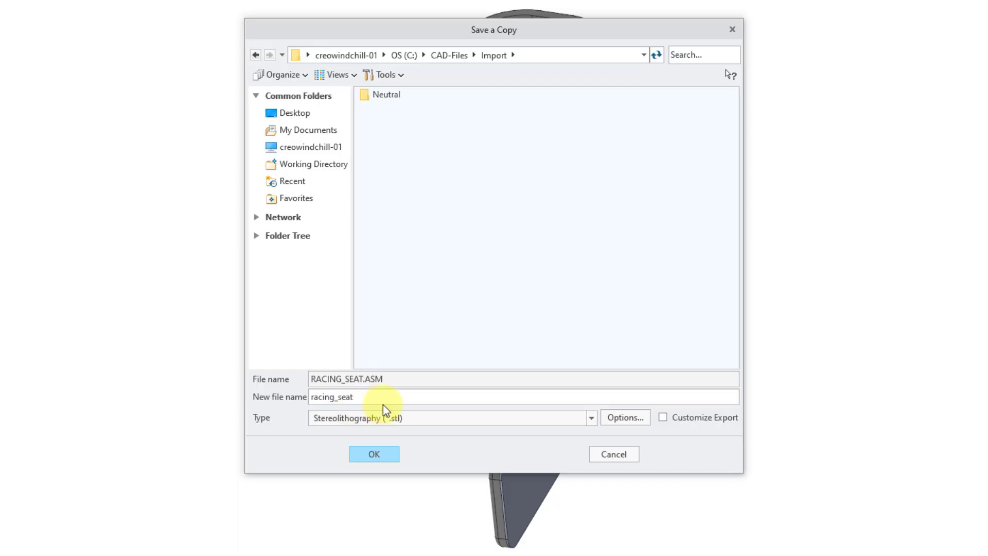
Step: Open the STL export profile settings and keep the Binary file format
left_click(624, 418)
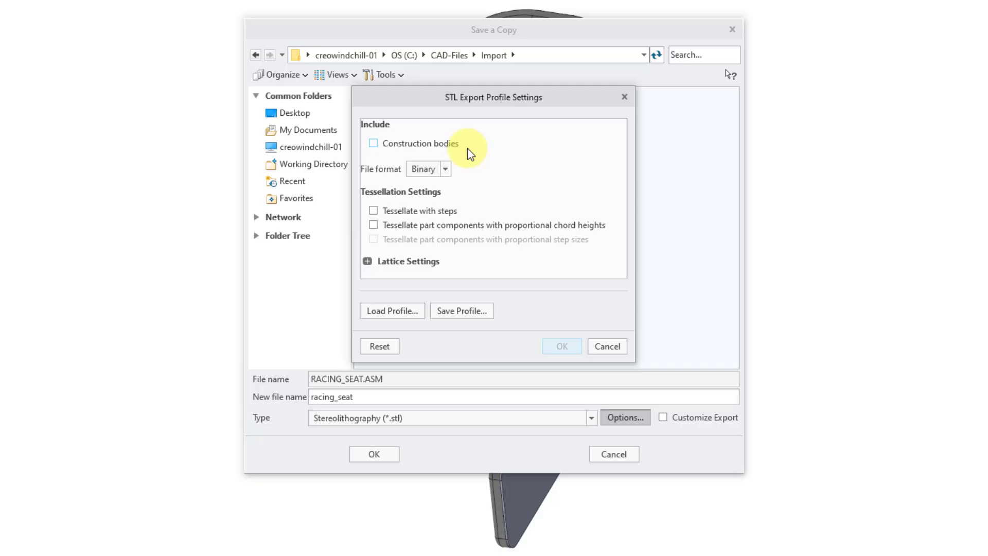
left_click(446, 170)
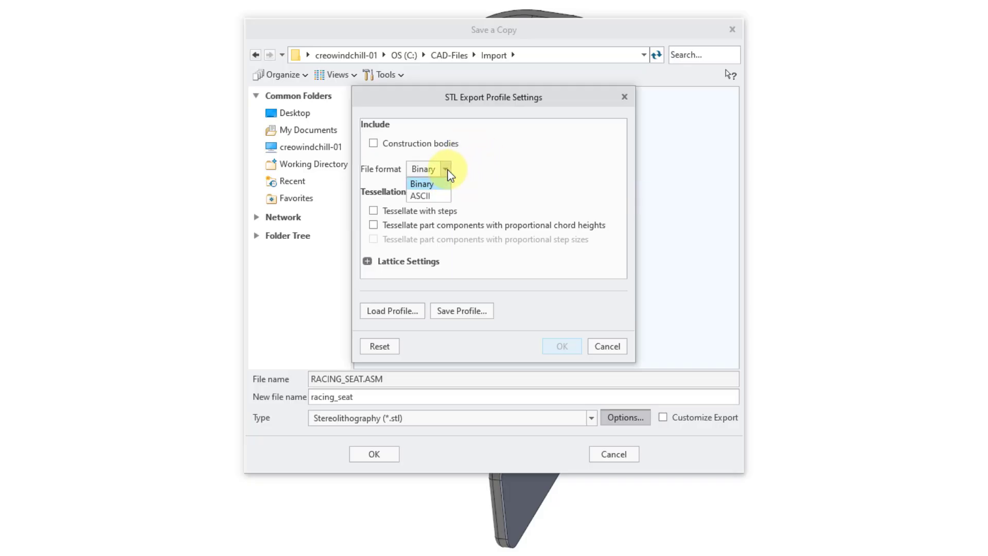
left_click(487, 172)
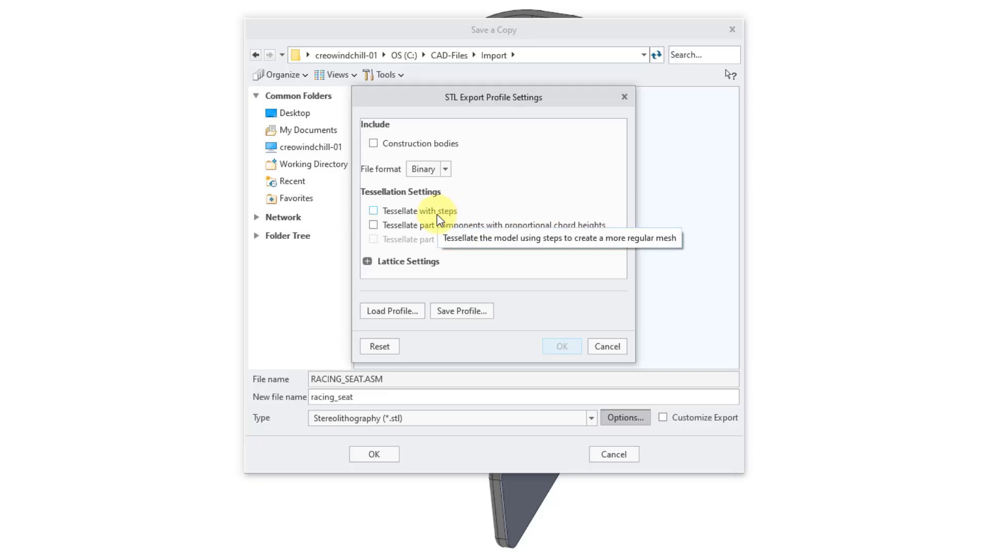
Step: Enable step tessellation, proportional step sizes and chord heights, then expand Lattice Settings
left_click(374, 211)
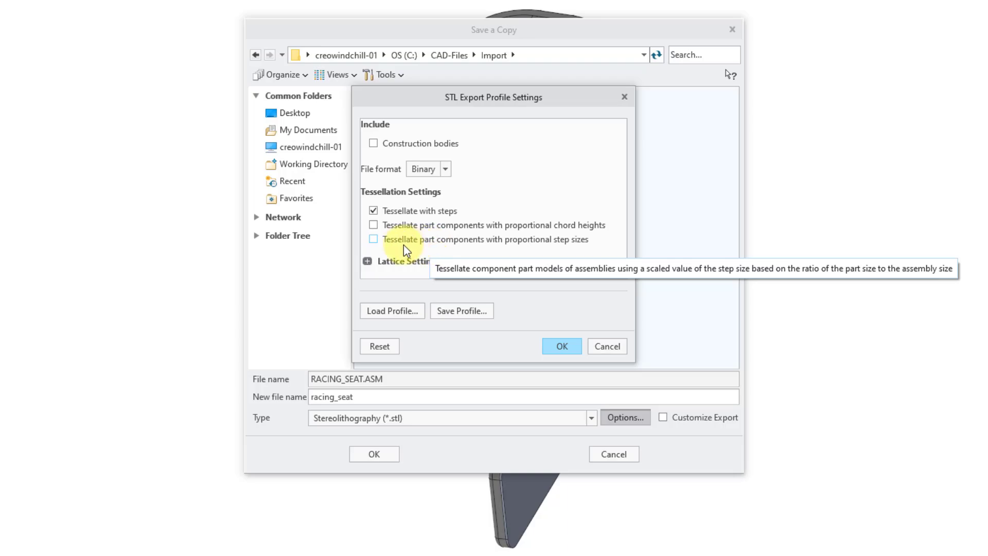
left_click(374, 240)
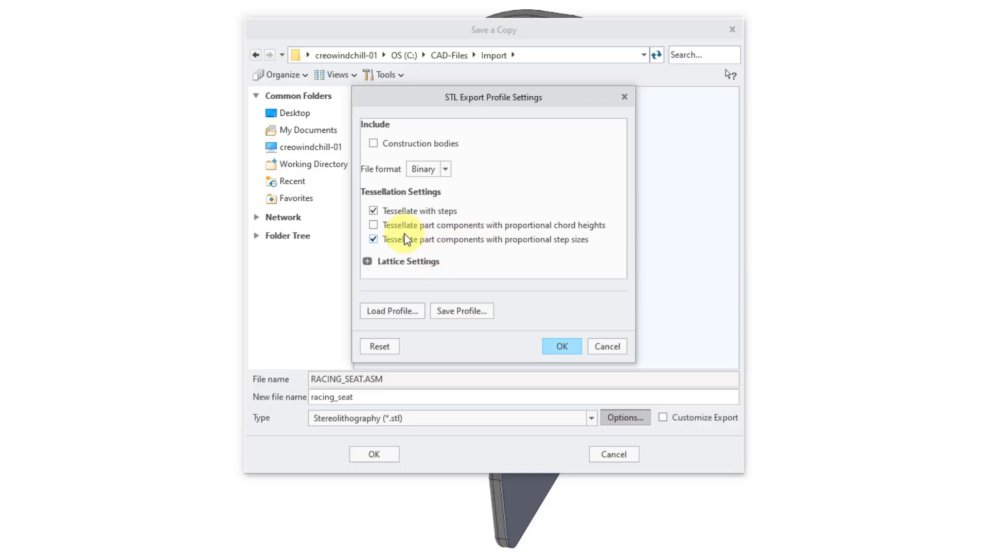
left_click(375, 226)
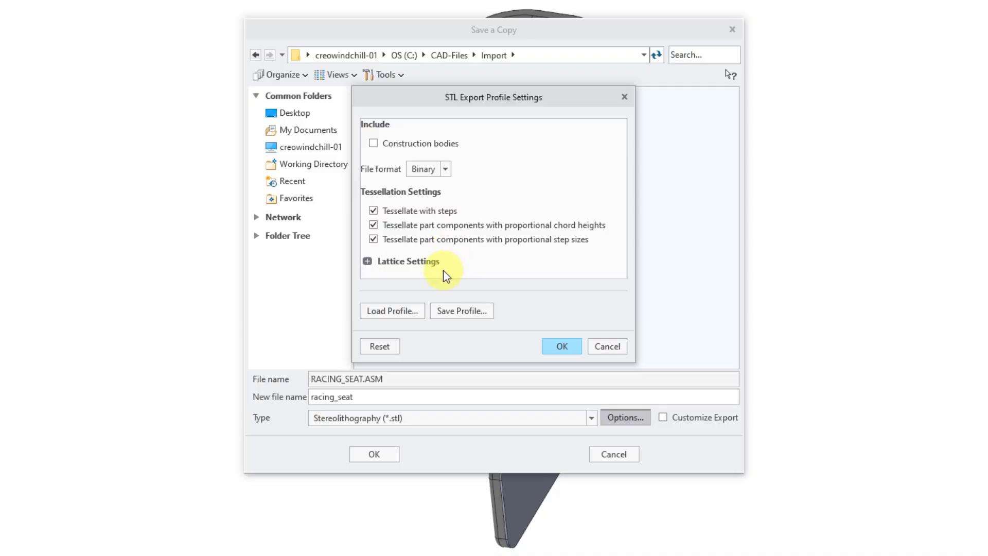
left_click(368, 261)
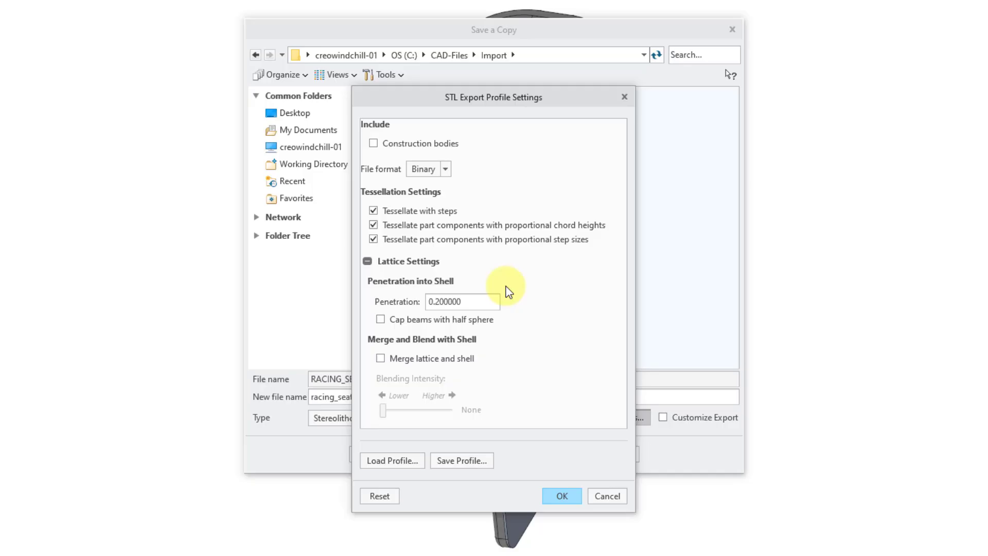
Step: Turn on Merge lattice and shell in the profile's Lattice Settings
mouse_move(420, 328)
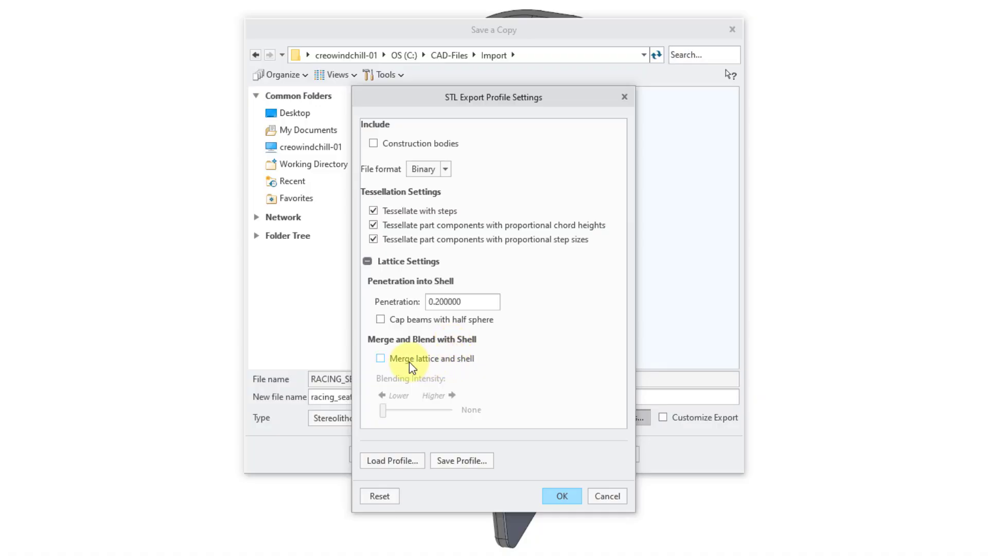
left_click(381, 359)
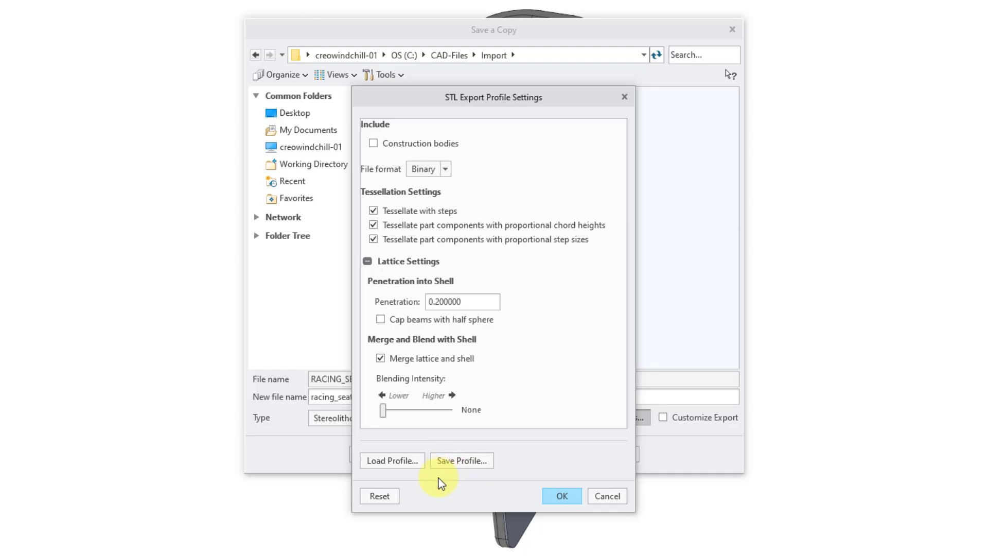
Step: Accept the STL profile, enable Customize Export, and confirm the copy to open Export STL
left_click(555, 494)
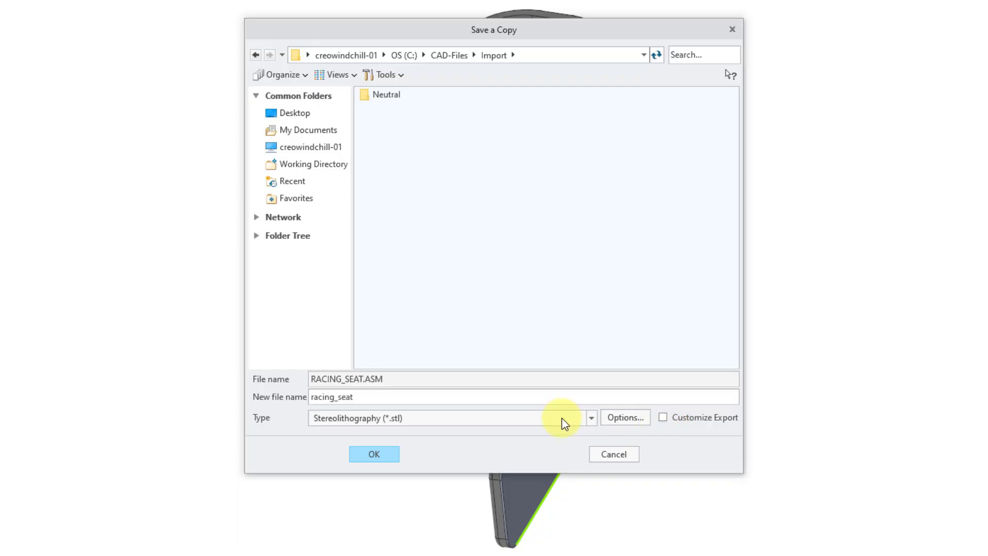
left_click(663, 418)
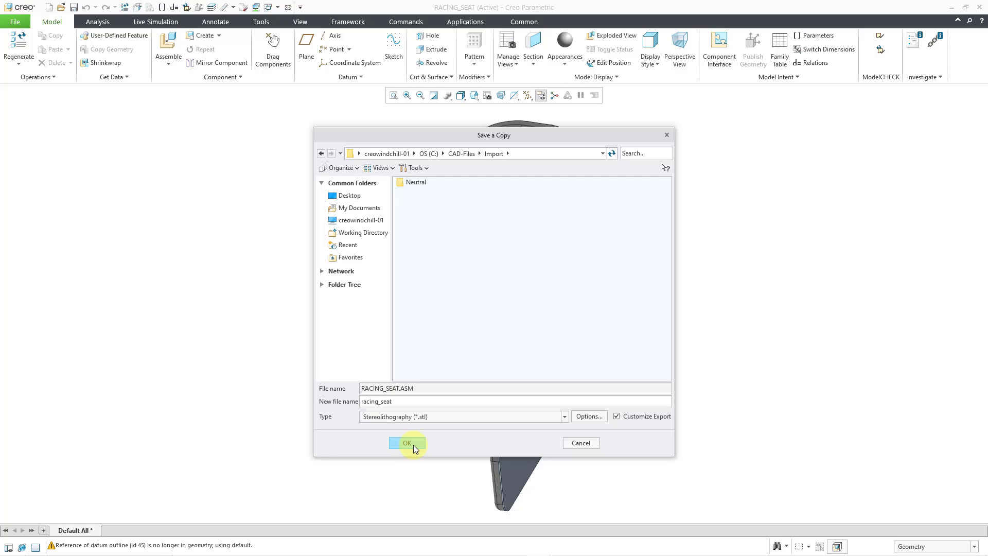
left_click(413, 444)
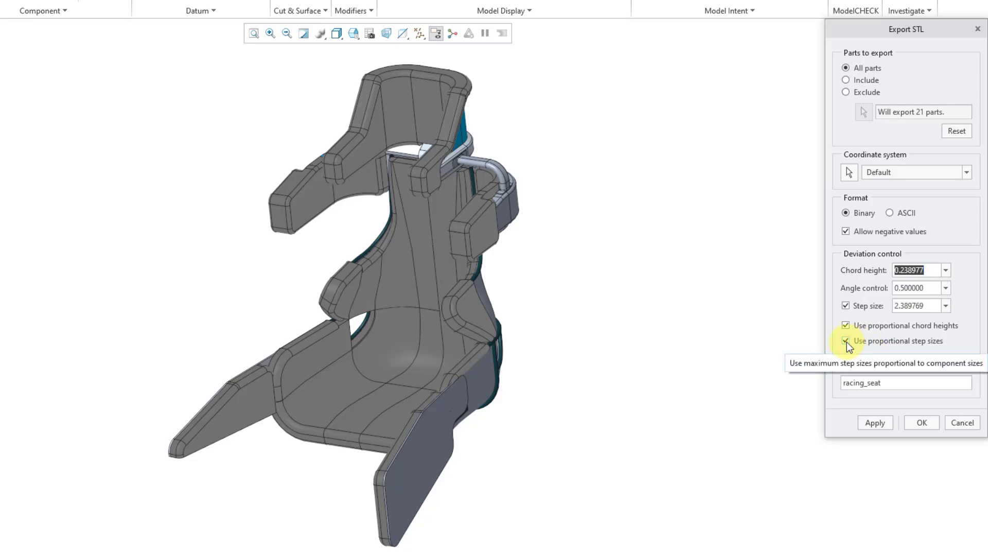
Step: Uncheck proportional chord heights, proportional step sizes and Step size in Export STL
left_click(846, 341)
left_click(846, 325)
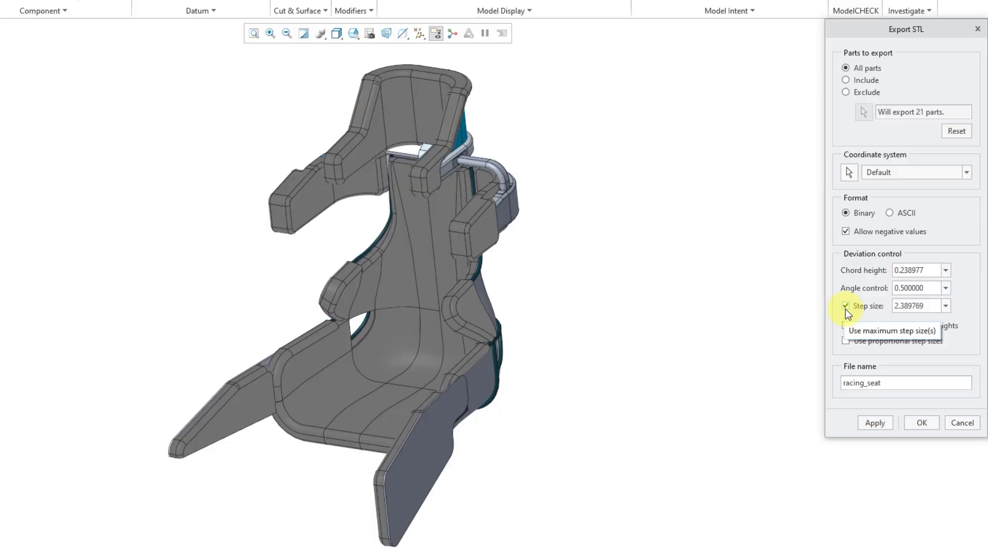
left_click(846, 307)
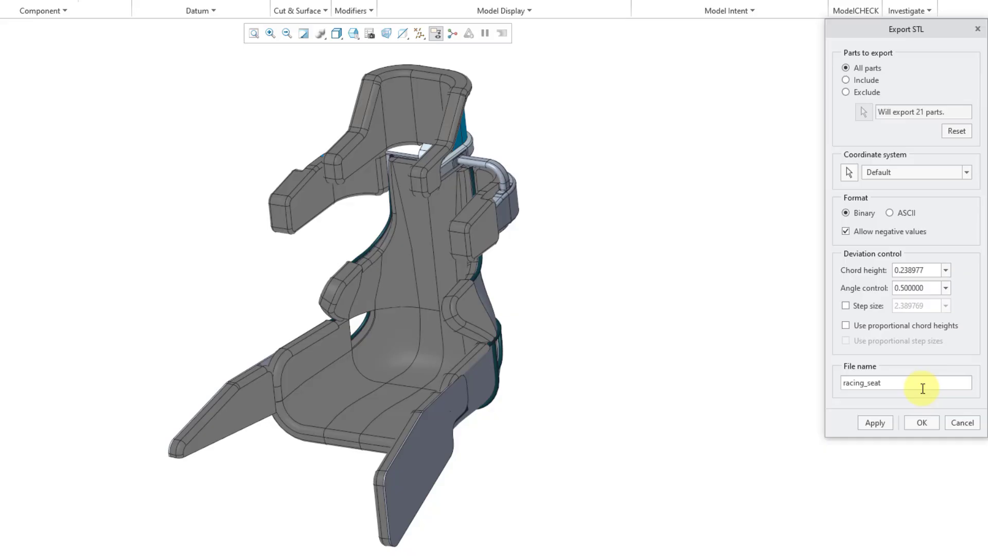
Step: Apply the STL export at chord height 0.238977 and angle control 0.5 to preview the mesh
left_click(881, 421)
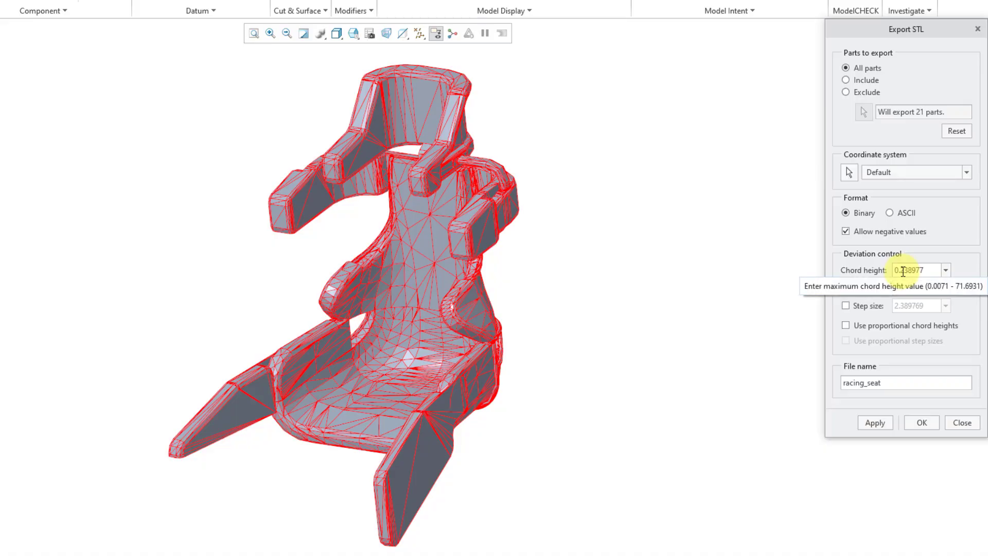
Step: Set chord height to 0.1 and re-export the seat for a finer mesh
double_click(903, 272)
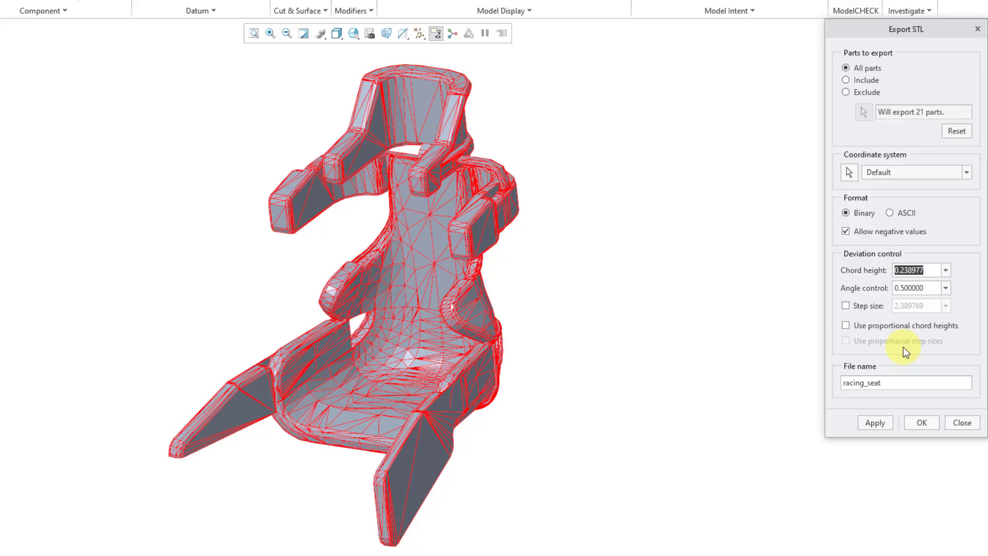
type(".1")
key("Return")
left_click(886, 423)
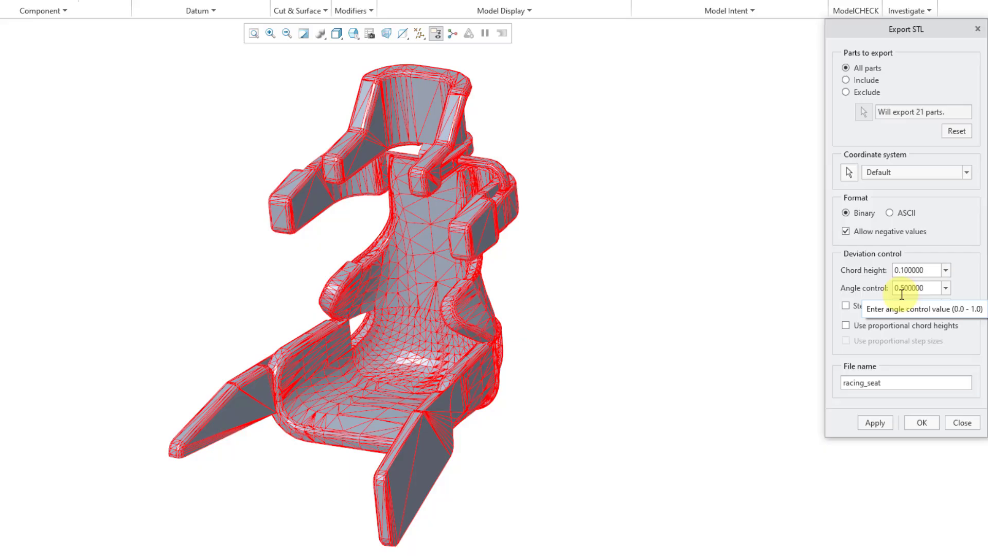
Step: Change angle control from 0.5 to 0.8 and re-export the seat
double_click(904, 294)
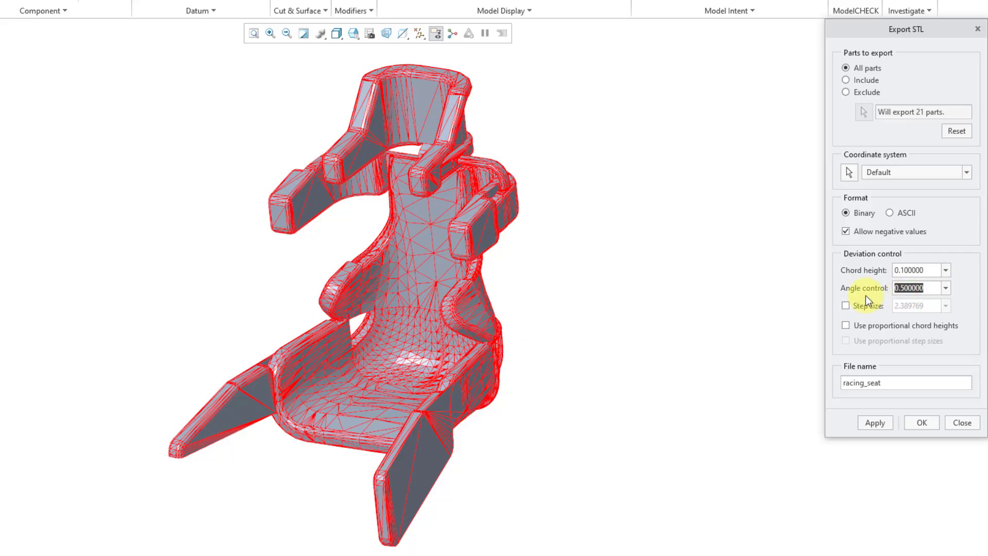
key("BackSpace")
type("0.8")
key("Return")
left_click(874, 422)
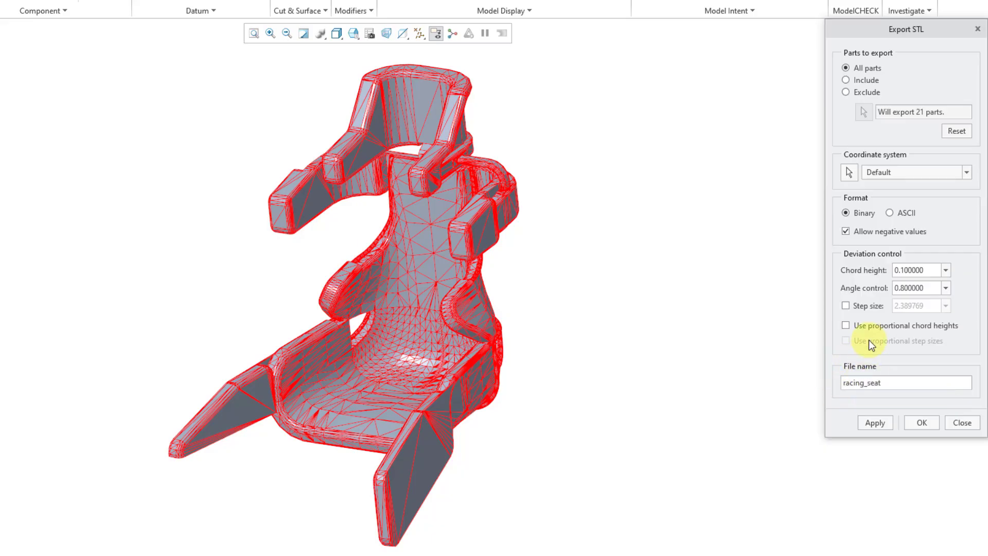
Step: Re-enable Step size and set it to 1 in the Export STL dialog
left_click(847, 308)
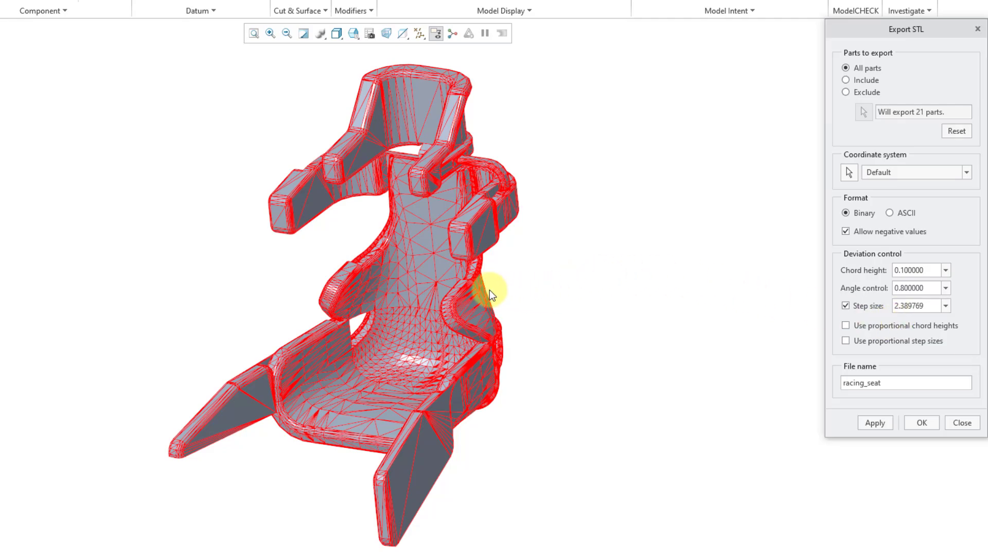
mouse_move(489, 289)
middle_mouse_down()
mouse_move(512, 287)
mouse_move(519, 274)
mouse_move(514, 284)
middle_mouse_up()
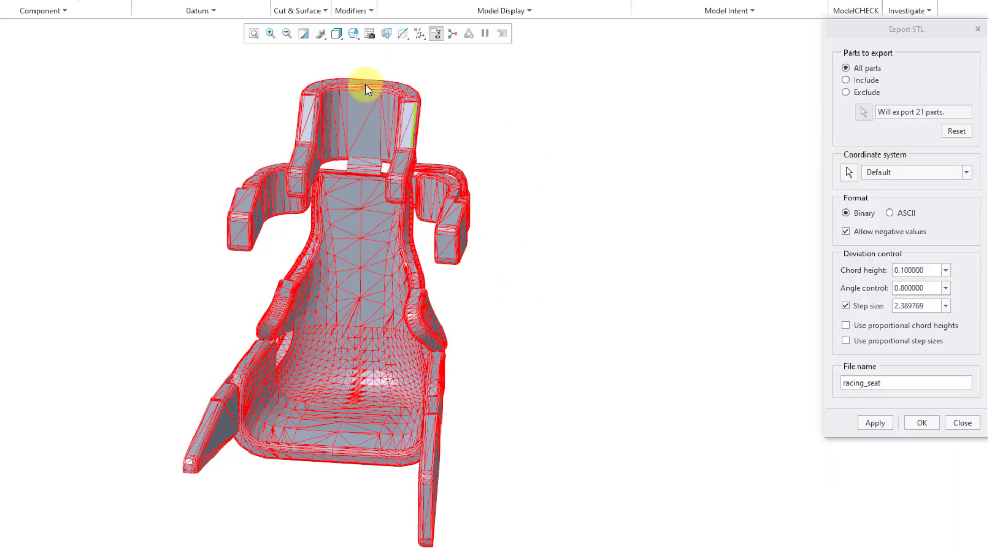
left_click(918, 305)
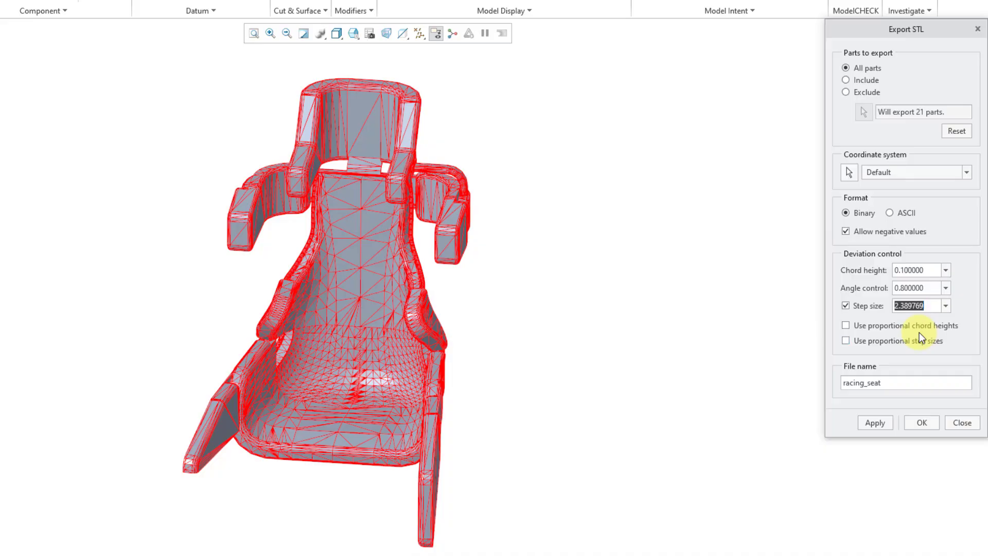
type("1")
key("Return")
Step: Regenerate the STL mesh preview at step size 1.0 and inspect the seat's triangles
left_click(880, 421)
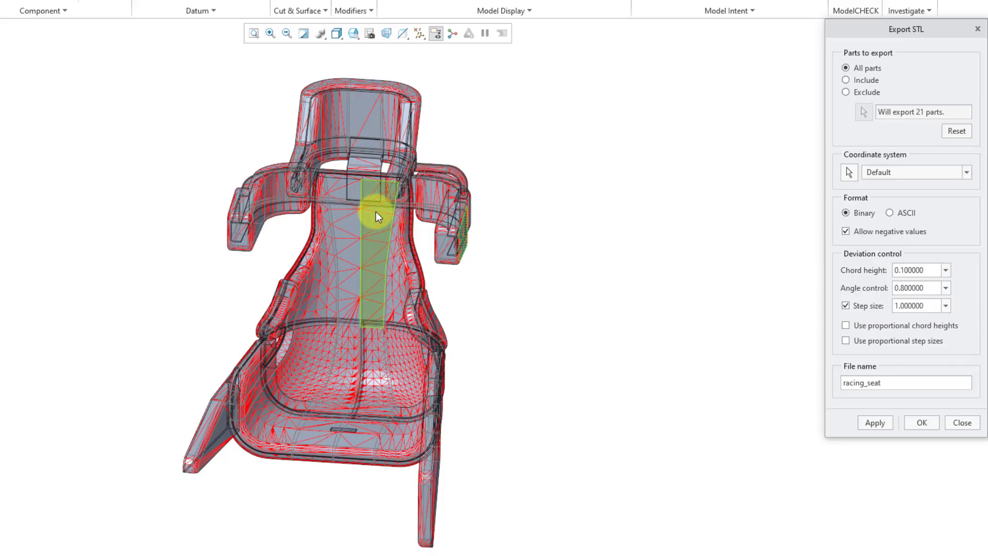
middle_click_drag(483, 241, 522, 243)
scroll(497, 232, "up", 4)
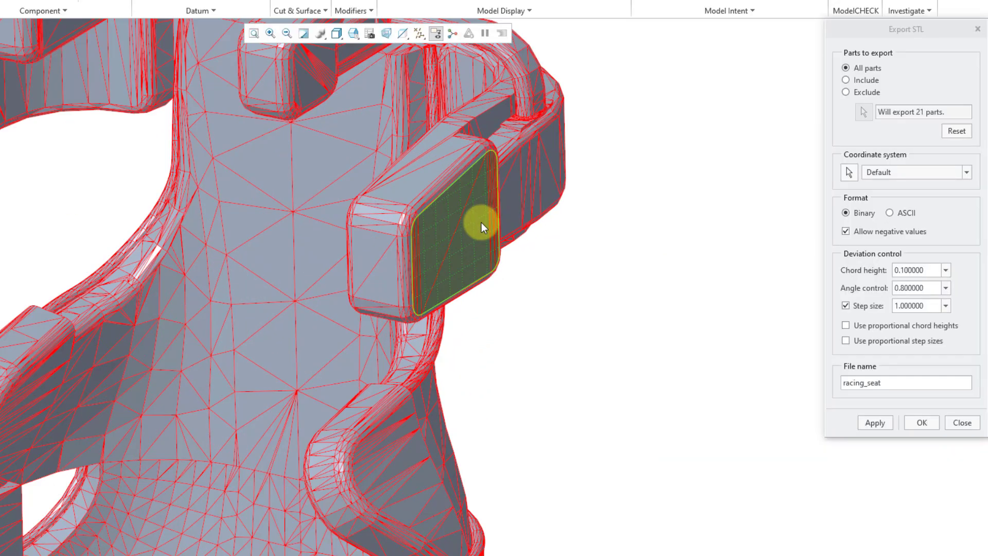
scroll(392, 218, "down", 5)
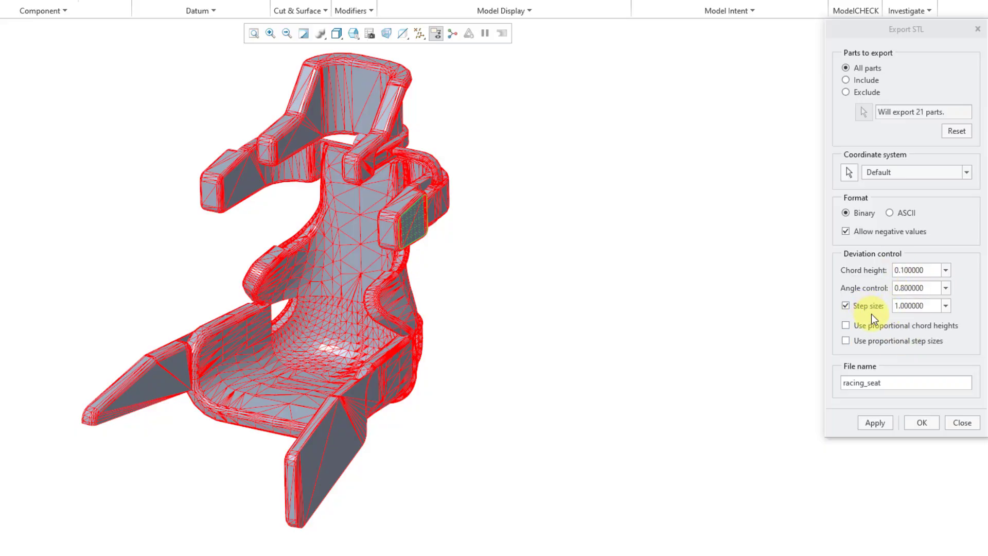
Step: Enable proportional chord heights, repaint, and regenerate the denser seat mesh preview for inspection
left_click(847, 326)
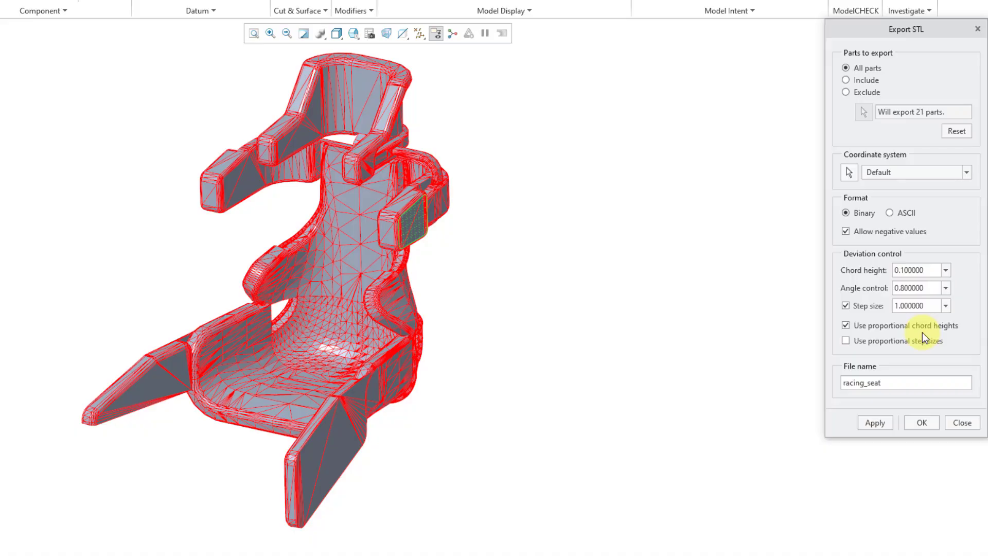
left_click(320, 33)
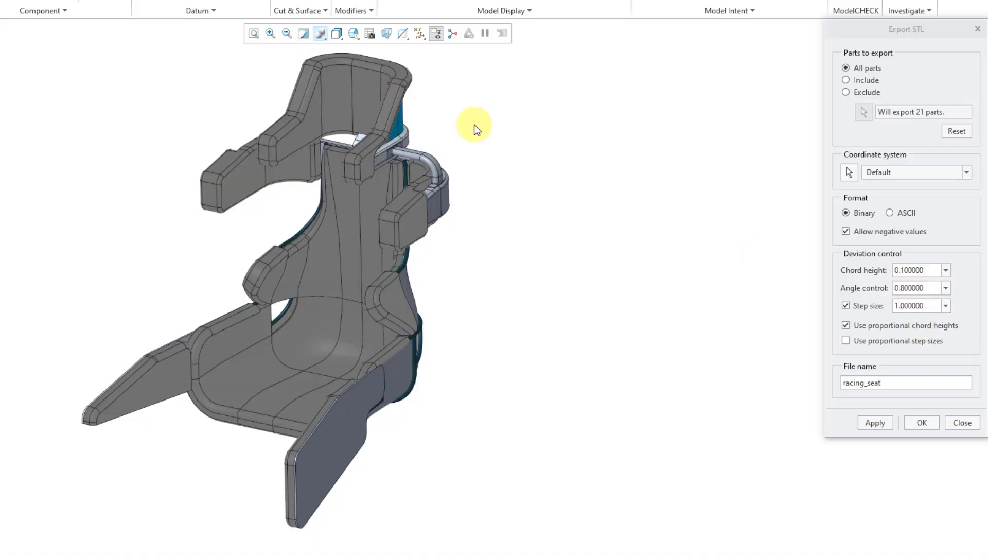
left_click(875, 423)
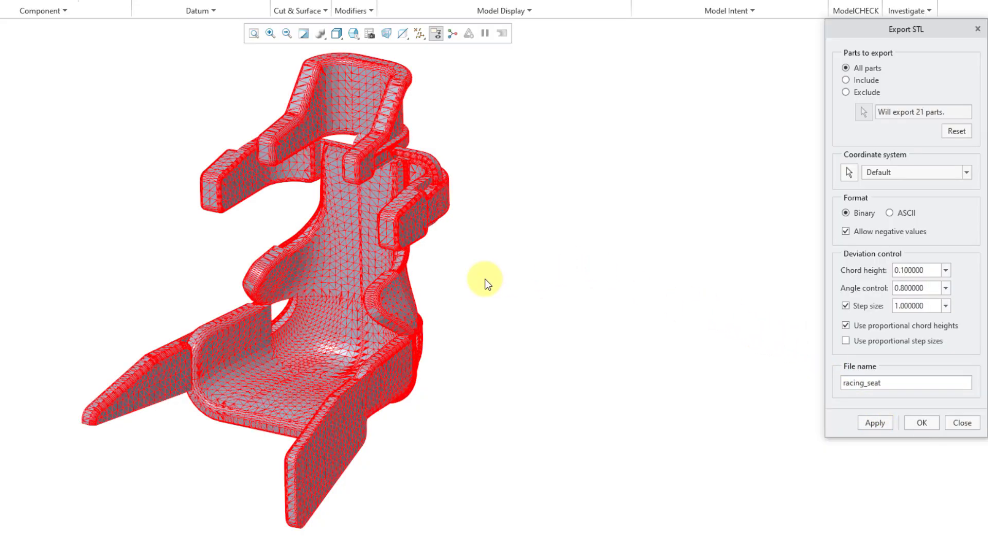
mouse_move(474, 281)
middle_mouse_down()
mouse_move(472, 258)
mouse_move(549, 260)
mouse_move(487, 261)
mouse_move(489, 271)
middle_mouse_up()
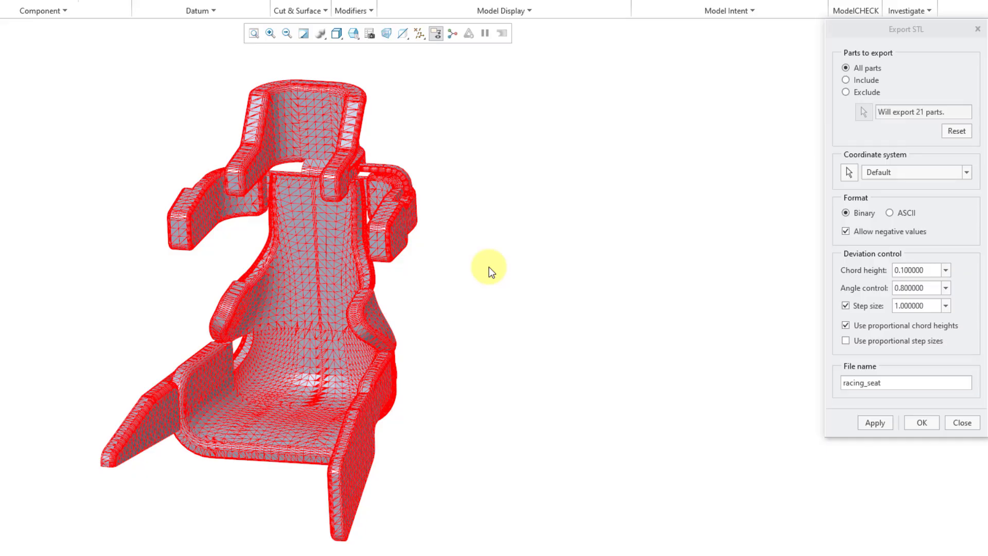
middle_click_drag(474, 268, 540, 263, "shift")
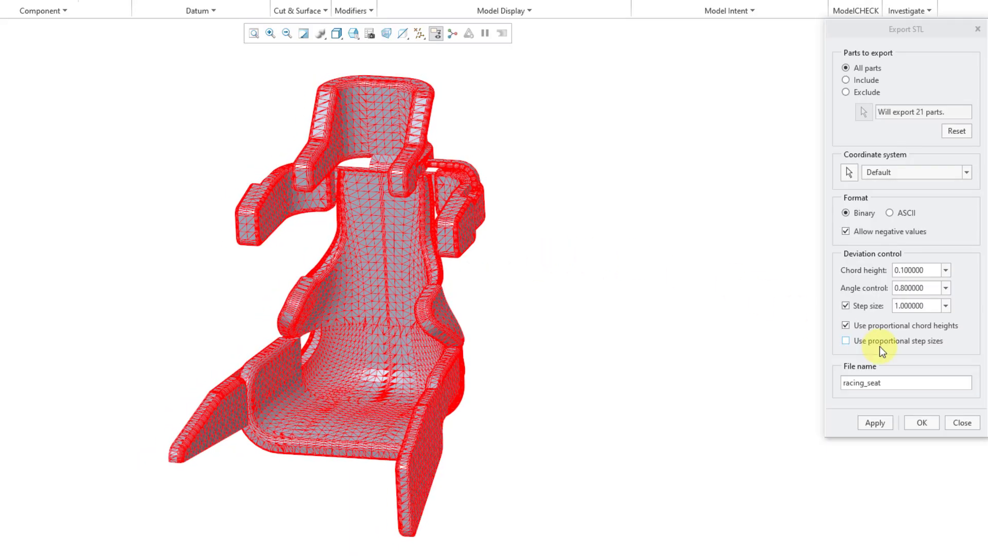
Step: Also enable proportional step sizes and regenerate the even denser mesh preview
left_click(846, 342)
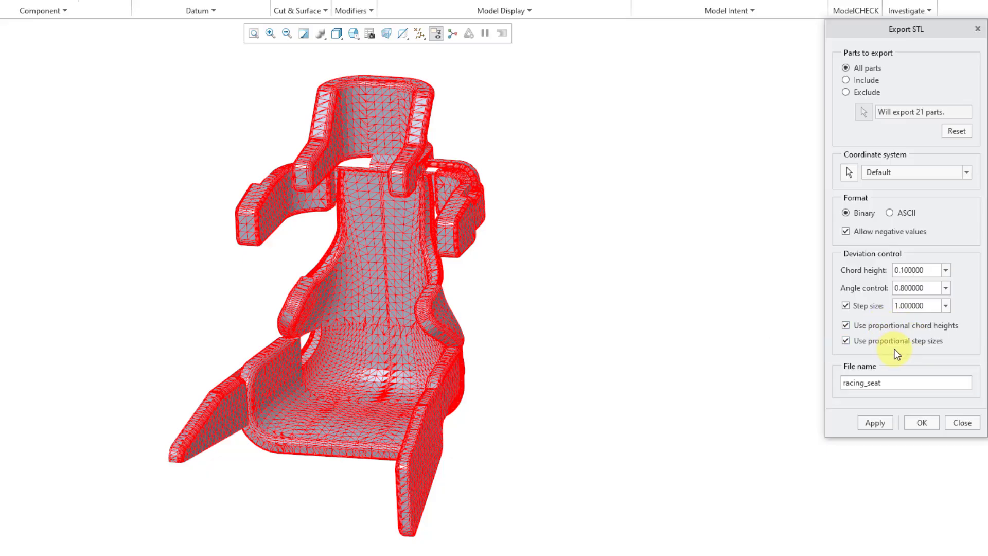
left_click(876, 422)
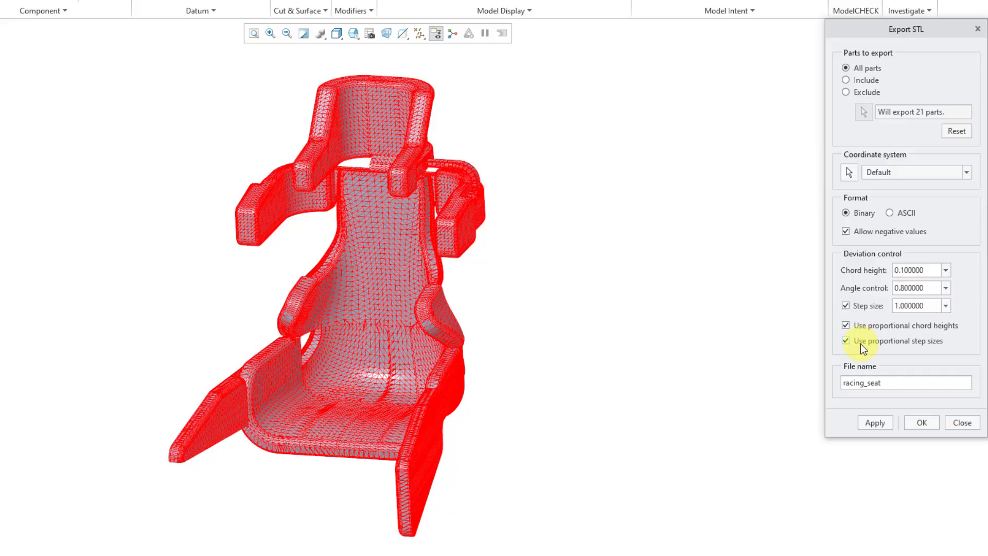
Step: Turn off both proportional options and the step size limit, previewing the coarser mesh
left_click(846, 341)
left_click(845, 326)
left_click(878, 424)
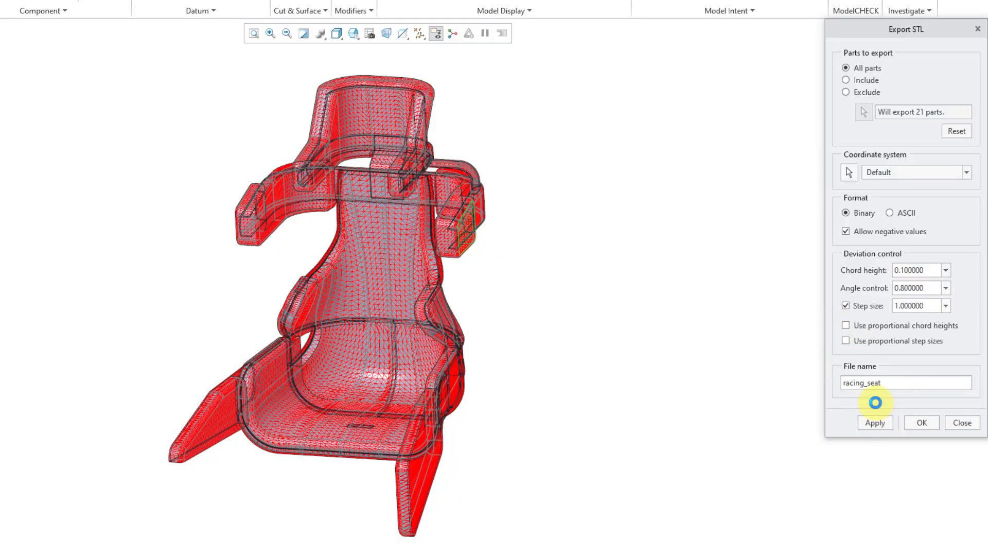
left_click(846, 306)
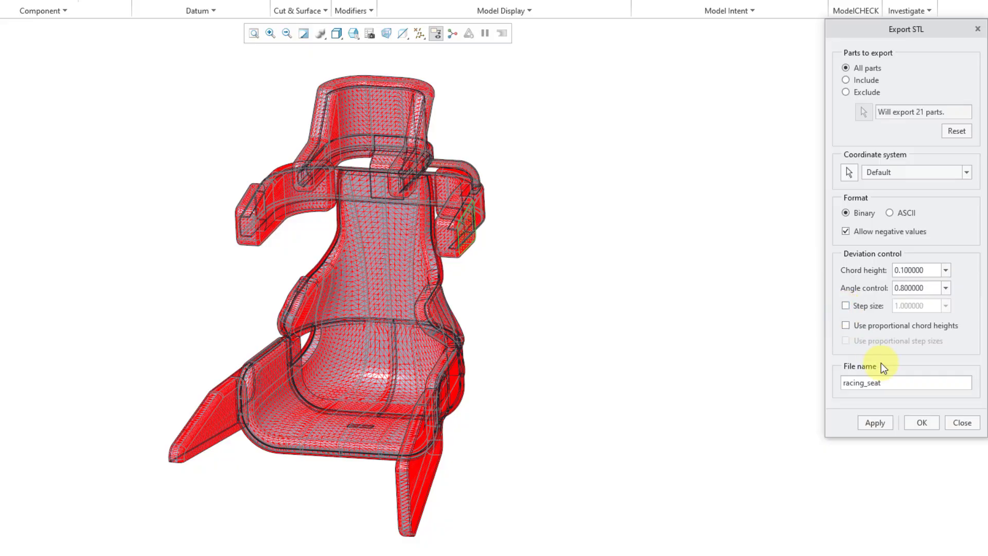
left_click(877, 422)
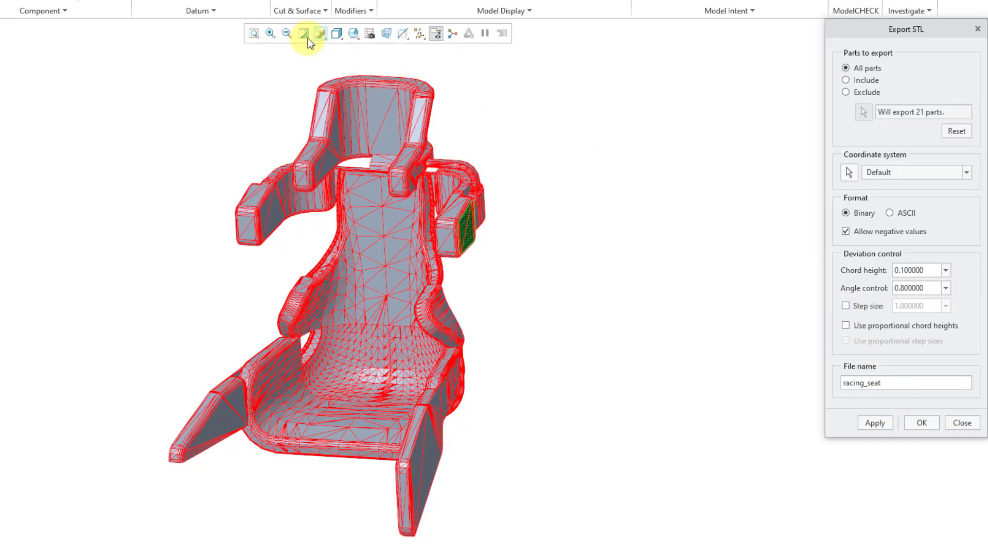
left_click(303, 34)
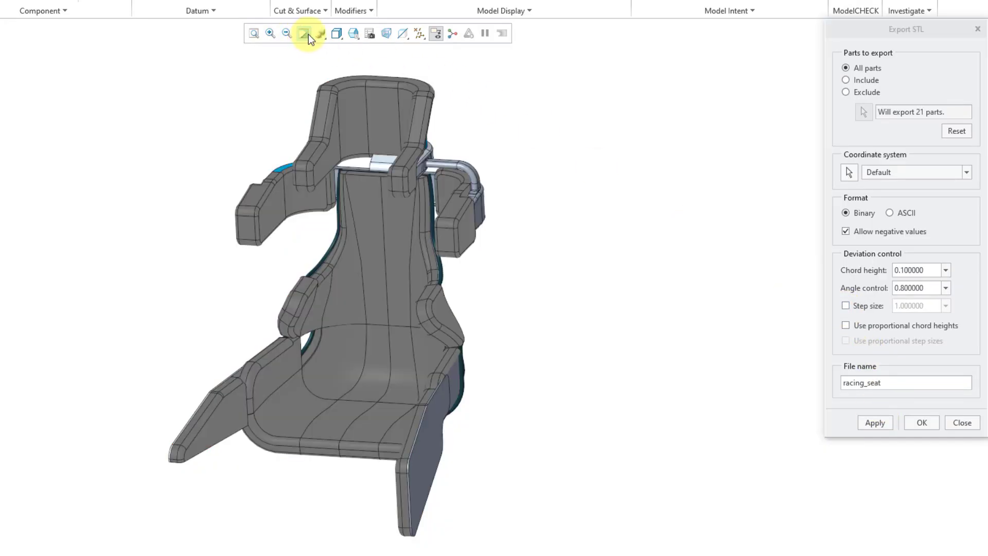
left_click(875, 421)
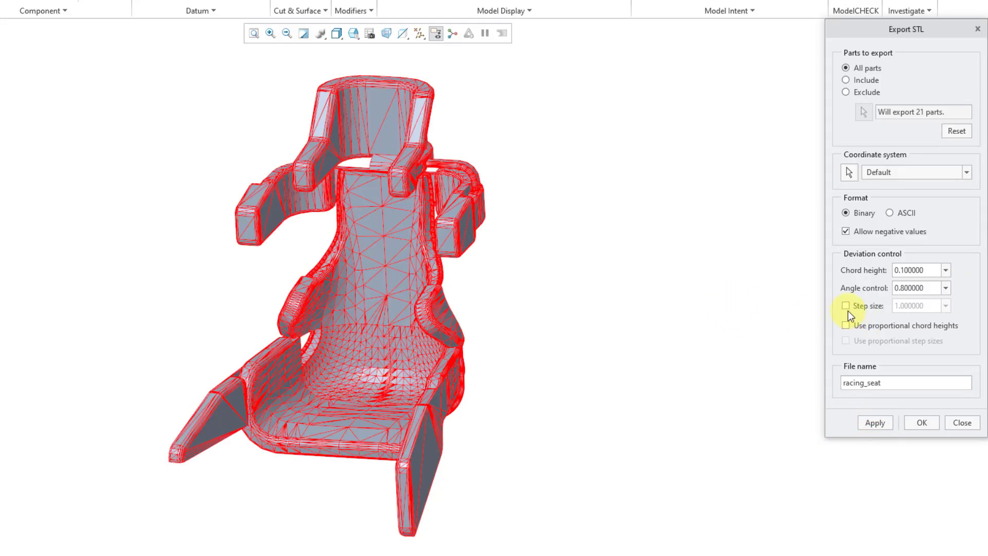
Step: Re-enable proportional chord heights and the 1.0 step size, then preview the dense mesh
left_click(846, 326)
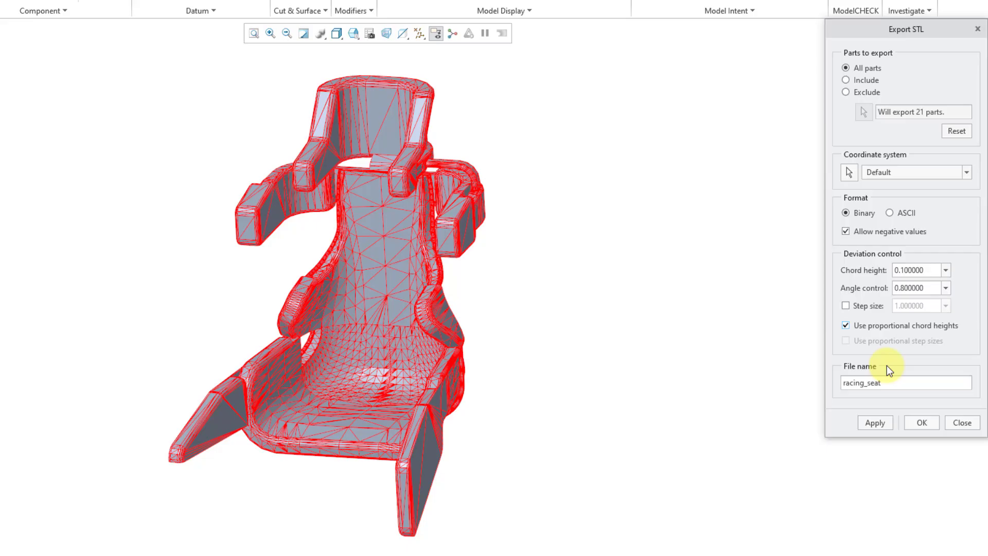
left_click(878, 421)
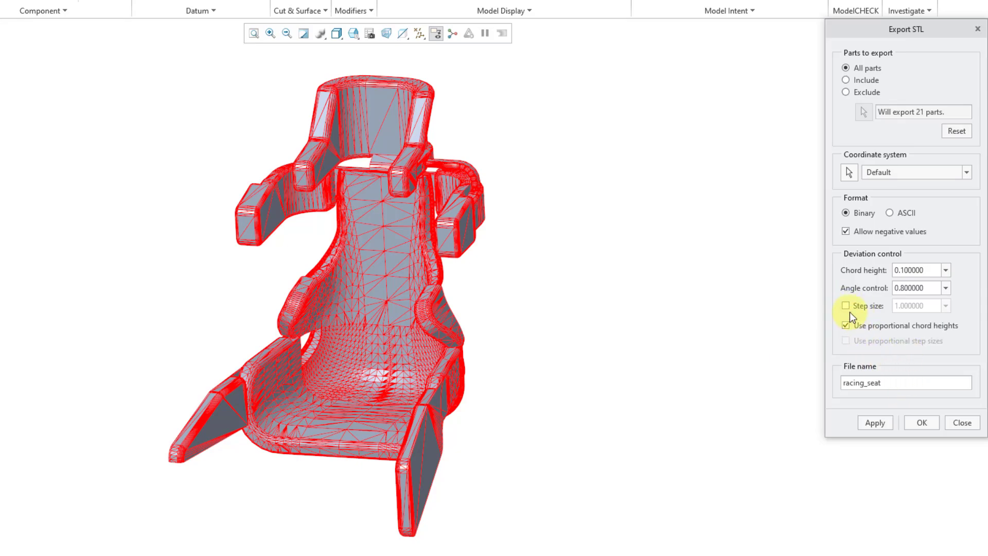
left_click(846, 306)
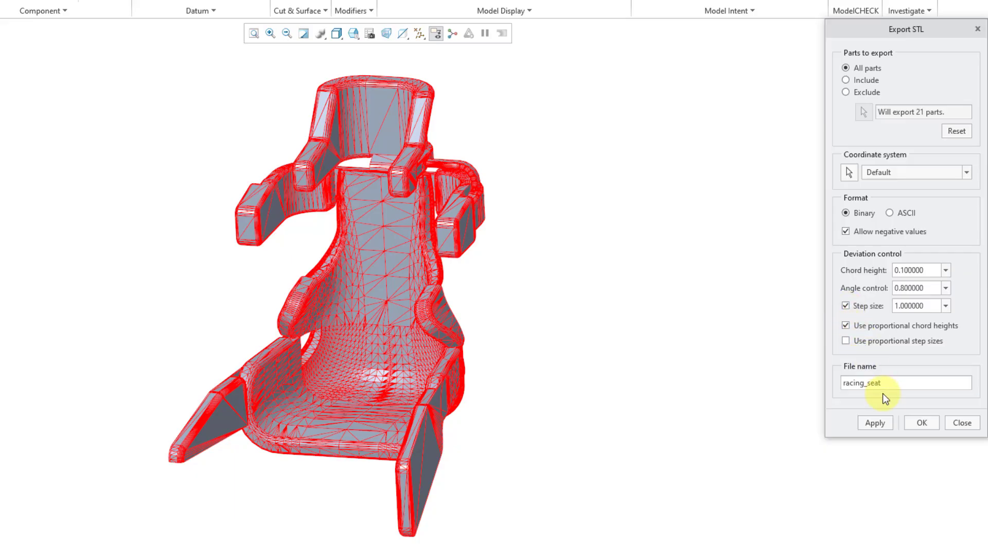
left_click(885, 425)
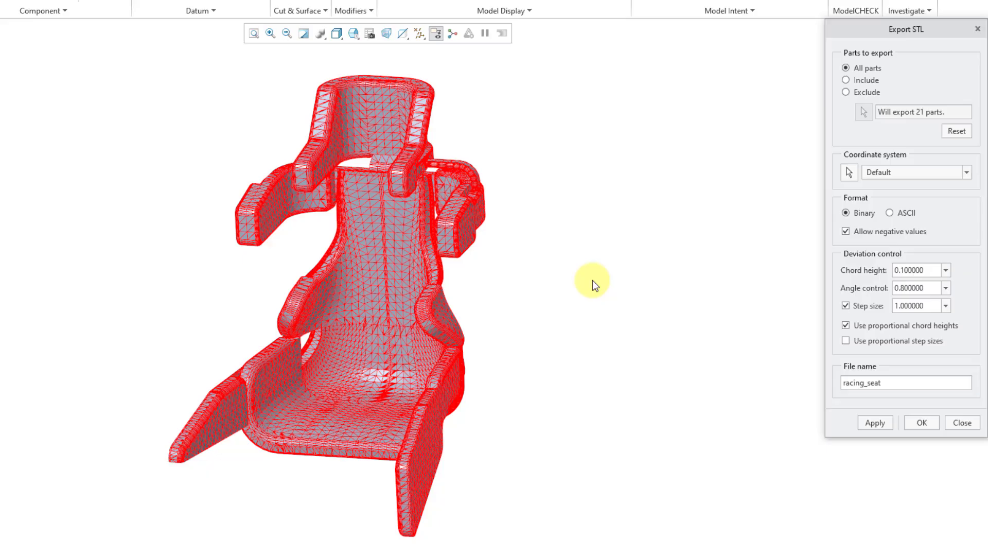
mouse_move(532, 277)
middle_mouse_down()
mouse_move(509, 266)
mouse_move(513, 282)
middle_mouse_up()
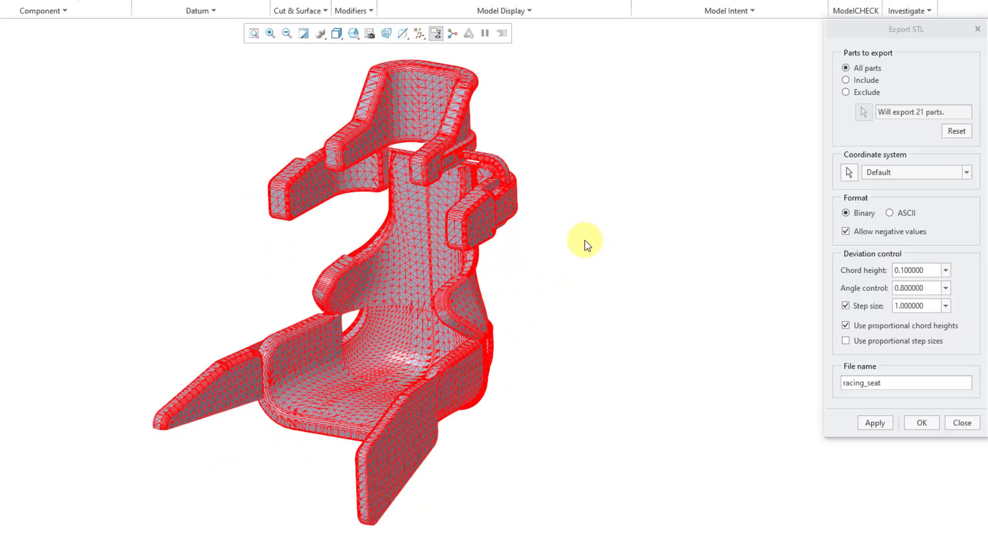
middle_click_drag(585, 239, 580, 246, "shift")
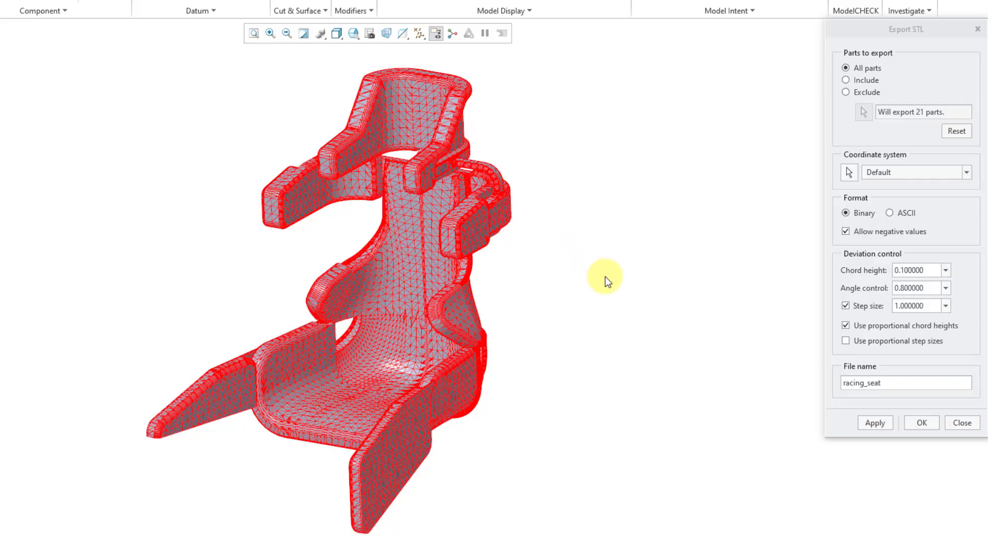
Step: Export the seat as racing_seat.stl (83016 triangles) and clear the mesh overlay
left_click(921, 422)
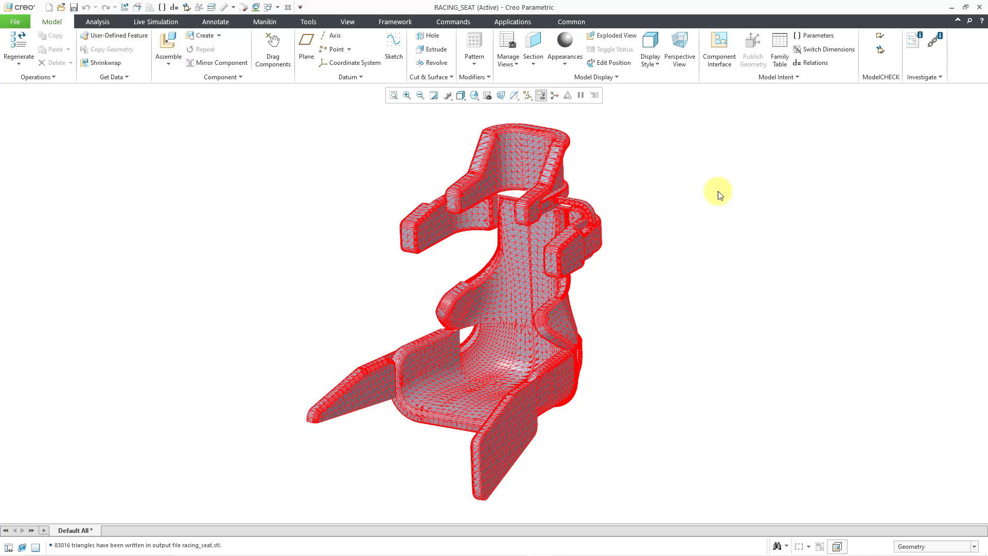
left_click(434, 96)
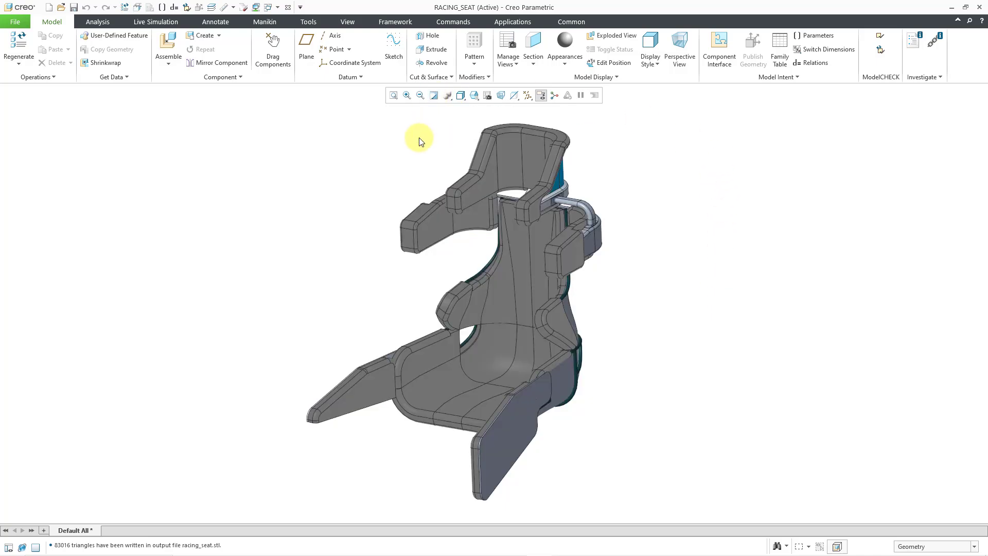